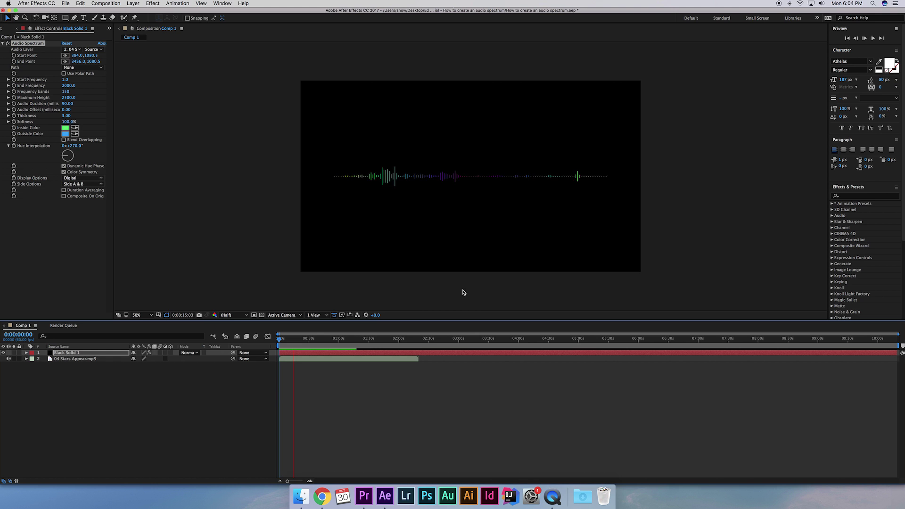
Preview the finished Audio Spectrum animation playing in Comp 1
key(space)
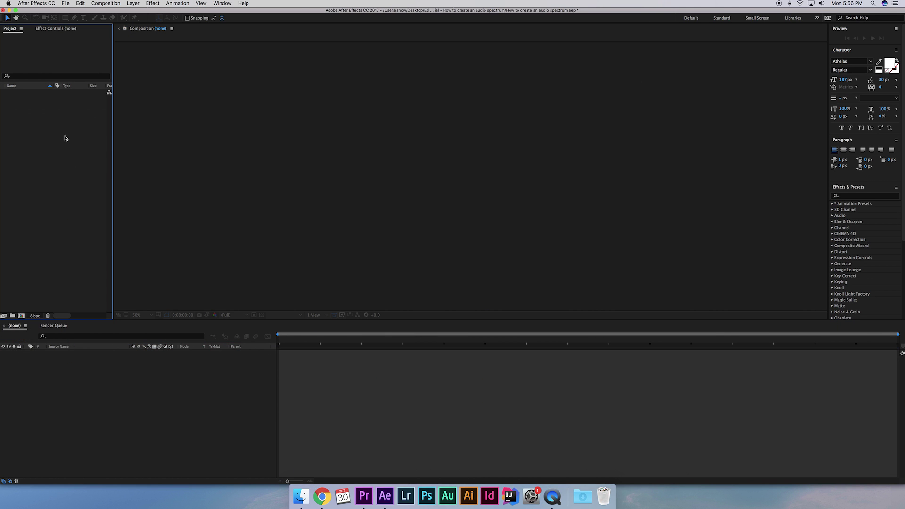
Create Comp 1 at 3840×2160, 60 fps, duration 0:10:19:25, with a black background
right_click(65, 137)
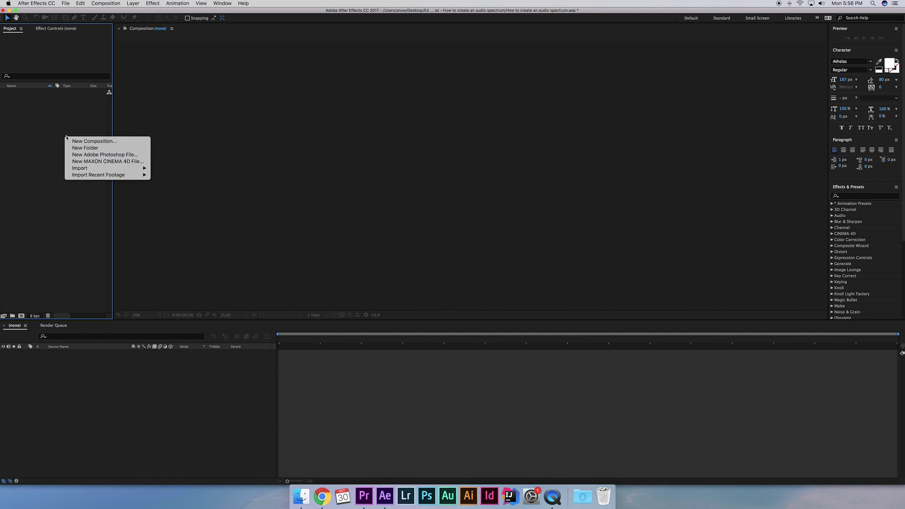
click(78, 140)
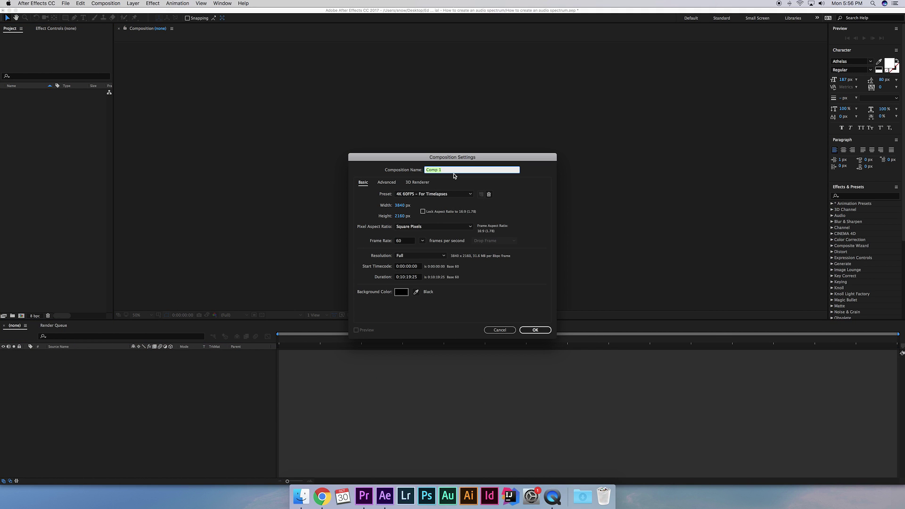
click(399, 205)
click(402, 216)
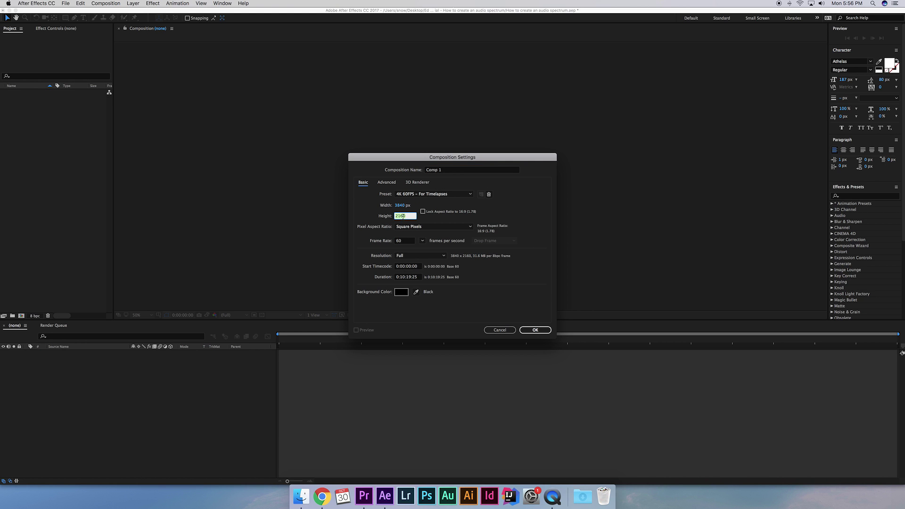
click(406, 241)
click(403, 278)
click(436, 287)
click(528, 331)
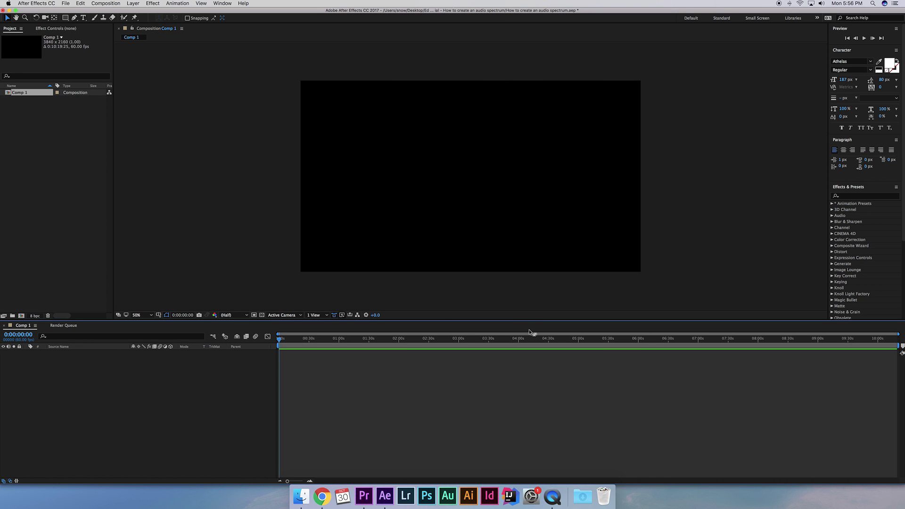
Add a new full-size black solid layer to Comp 1
right_click(146, 363)
mouse_move(160, 368)
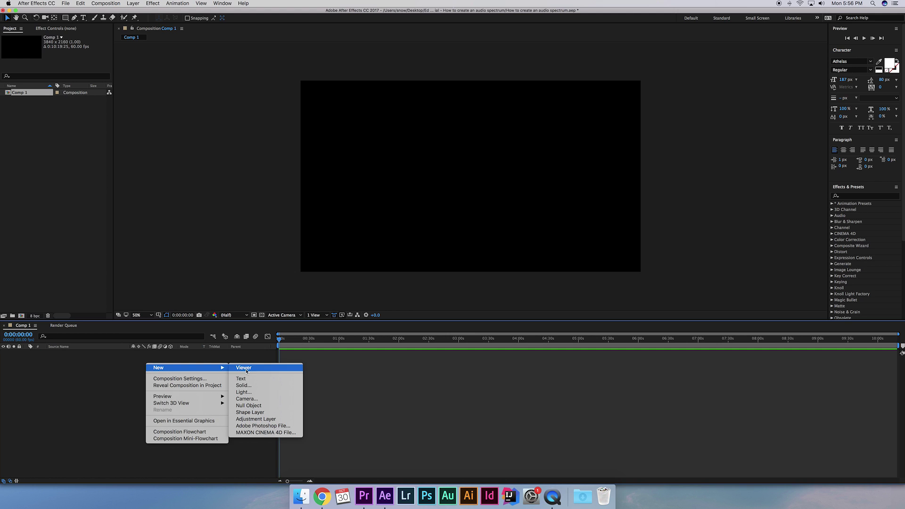
click(251, 386)
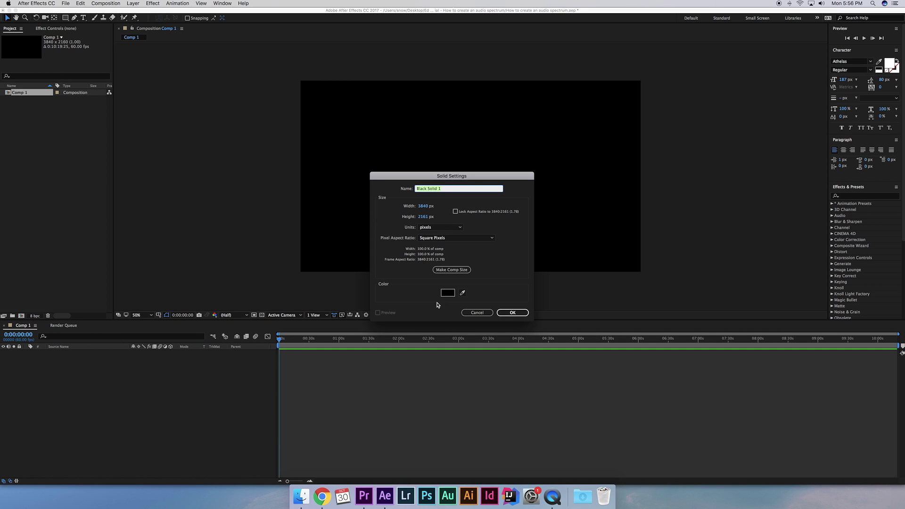
click(448, 292)
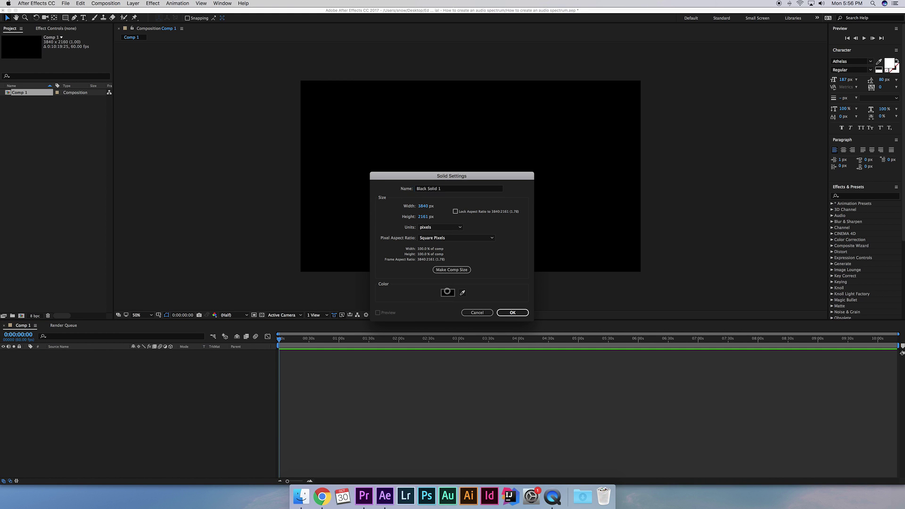
click(522, 206)
click(512, 313)
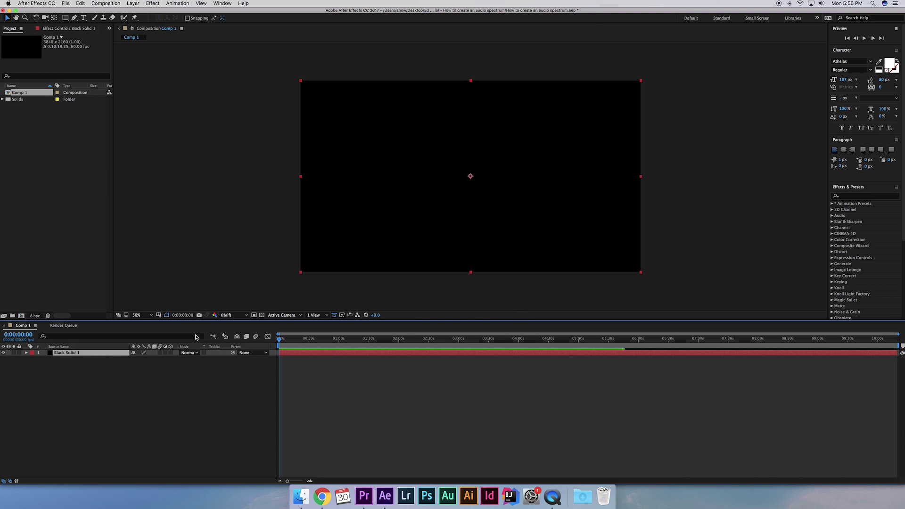
Search 'audio sp' in Effects & Presets and apply Audio Spectrum to the solid
click(844, 196)
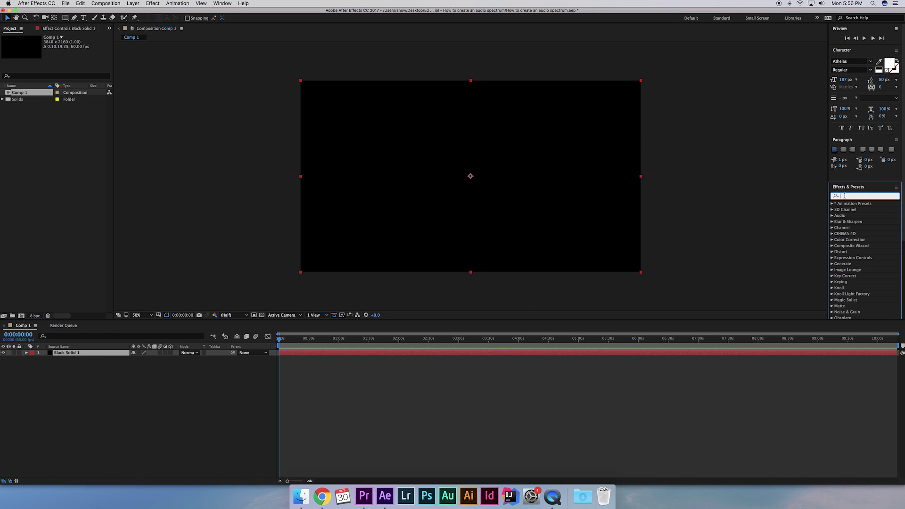
text(audio sp)
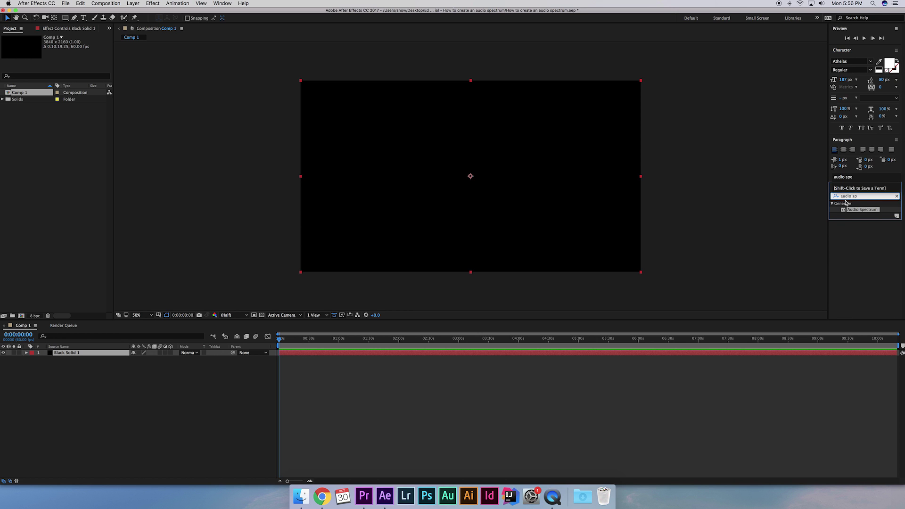
drag(851, 211, 496, 198)
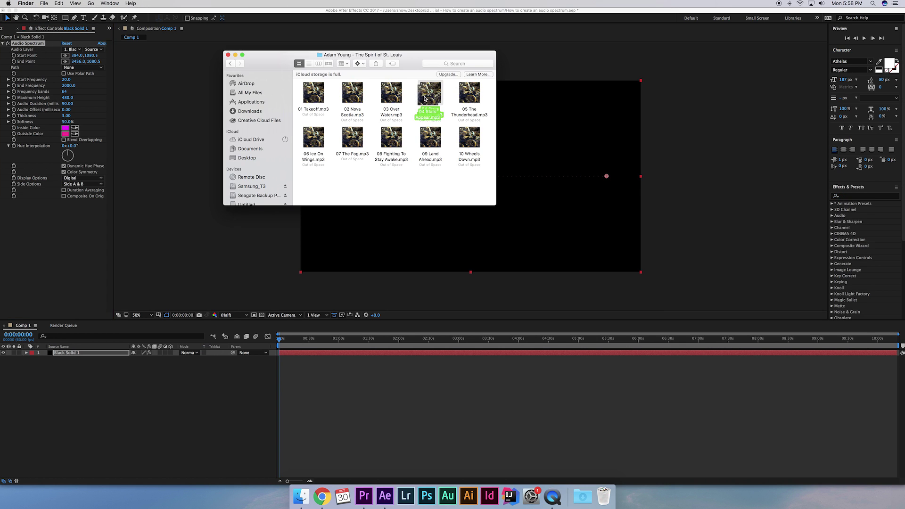
Add 04 Stars Appear.mp3 below Black Solid 1 and set it as the spectrum's Audio Layer
drag(428, 94, 133, 399)
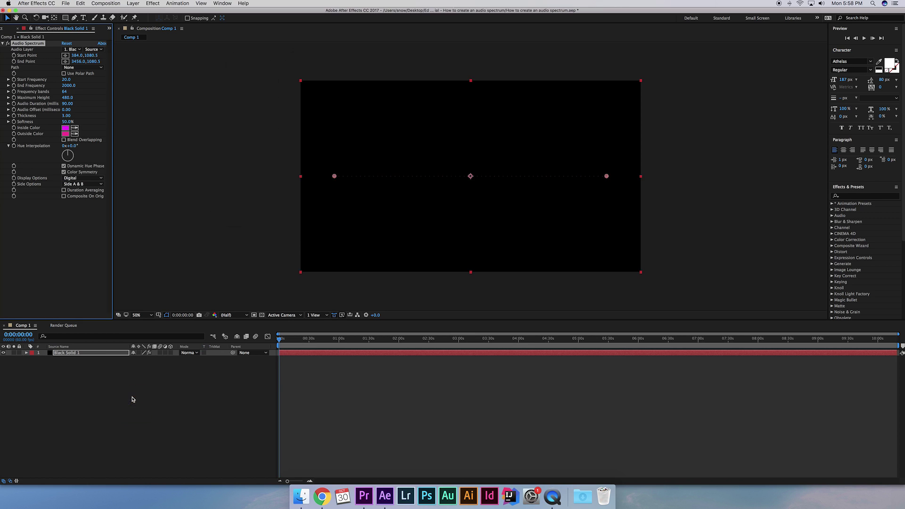
click(109, 360)
drag(104, 354, 103, 364)
click(101, 353)
click(74, 49)
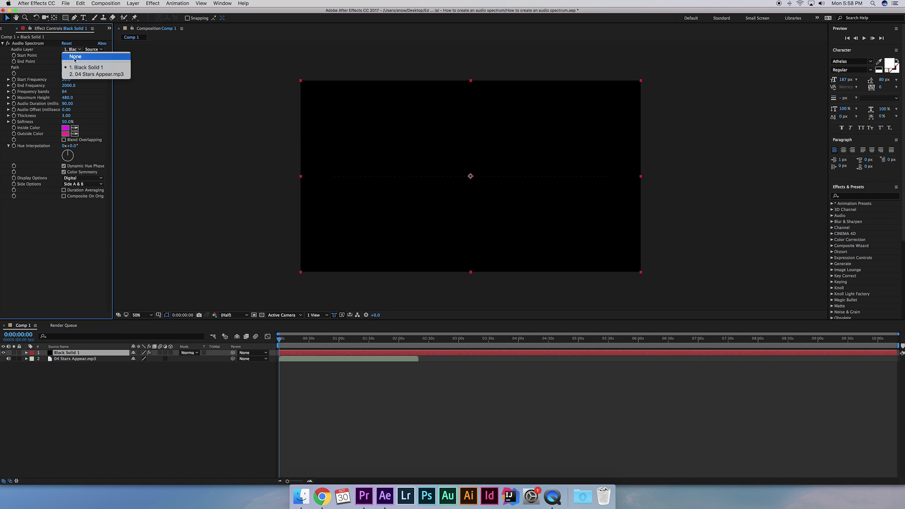
click(82, 75)
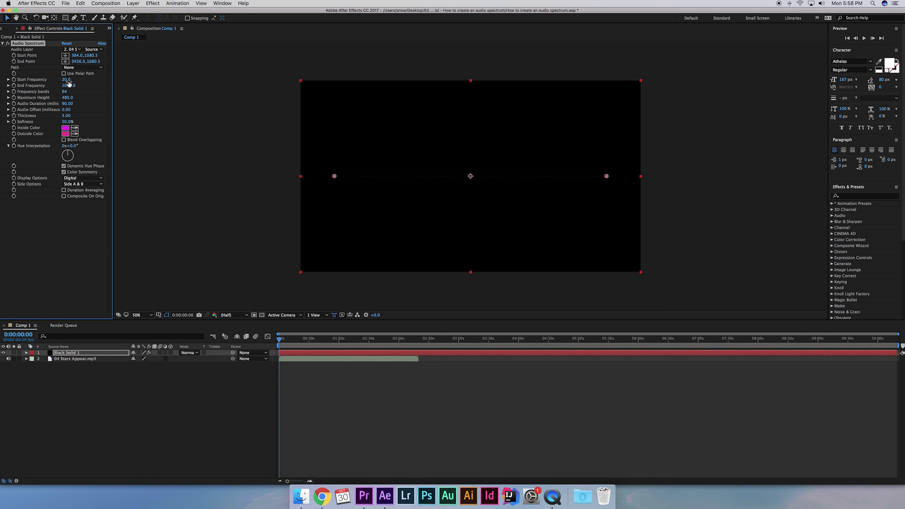
Set Start Frequency 1, End Frequency 2000, 150 frequency bands and Maximum Height 2500
click(65, 79)
key(Return)
click(68, 86)
key(Return)
click(65, 91)
key(Return)
click(68, 98)
key(Return)
Set the spectrum's Softness to 100%
click(67, 121)
text(100)
key(Return)
Make the Inside Color green and the Outside Color light blue
click(65, 127)
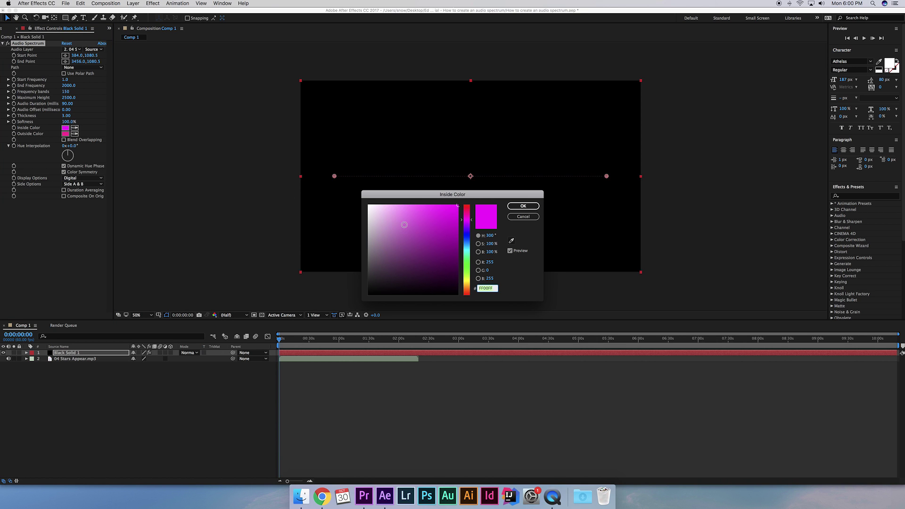
drag(468, 229, 468, 259)
click(523, 206)
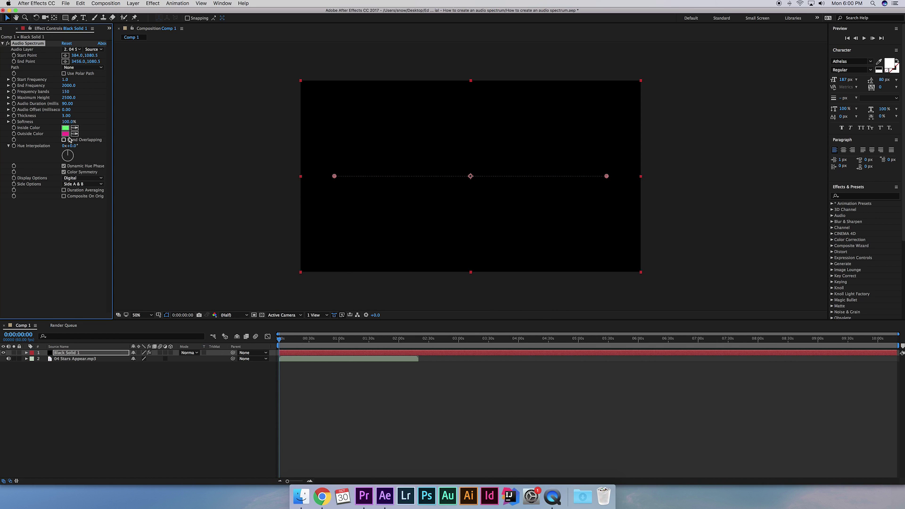
click(69, 134)
drag(469, 242, 469, 239)
click(523, 206)
Set Hue Interpolation to 0x+270°
click(71, 146)
key(Return)
click(71, 146)
text(360)
key(Return)
click(71, 146)
text(270)
key(Return)
click(65, 147)
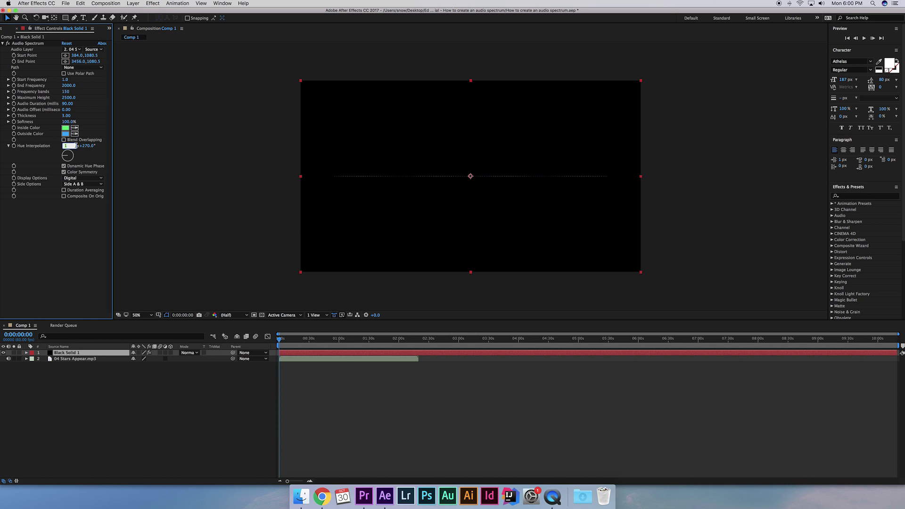
text(0)
key(Return)
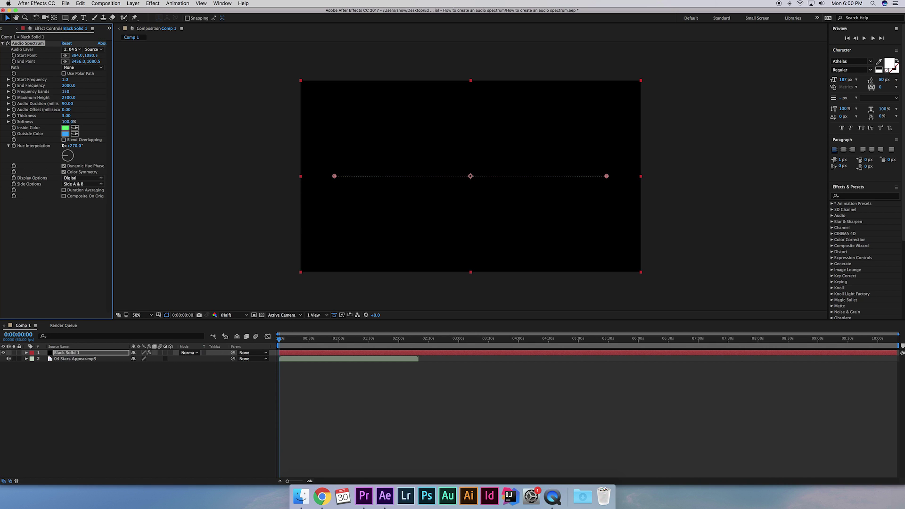
Enable Color Symmetry and Dynamic Hue Phase, previewing the spectrum from the start
click(63, 171)
key(space)
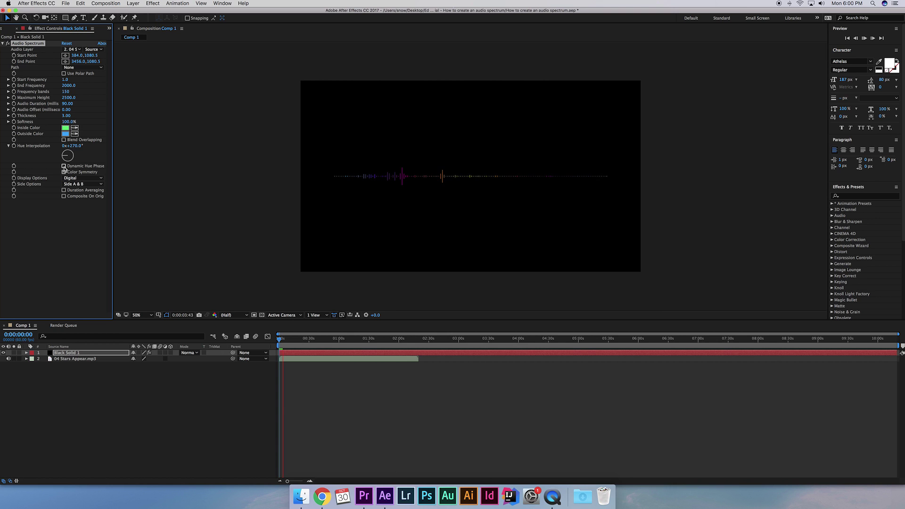
key(space)
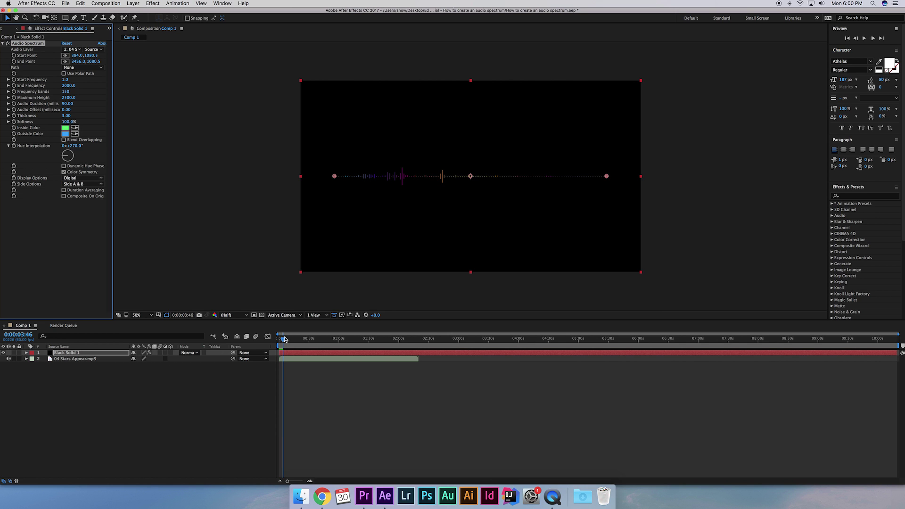
drag(285, 339, 246, 337)
click(64, 166)
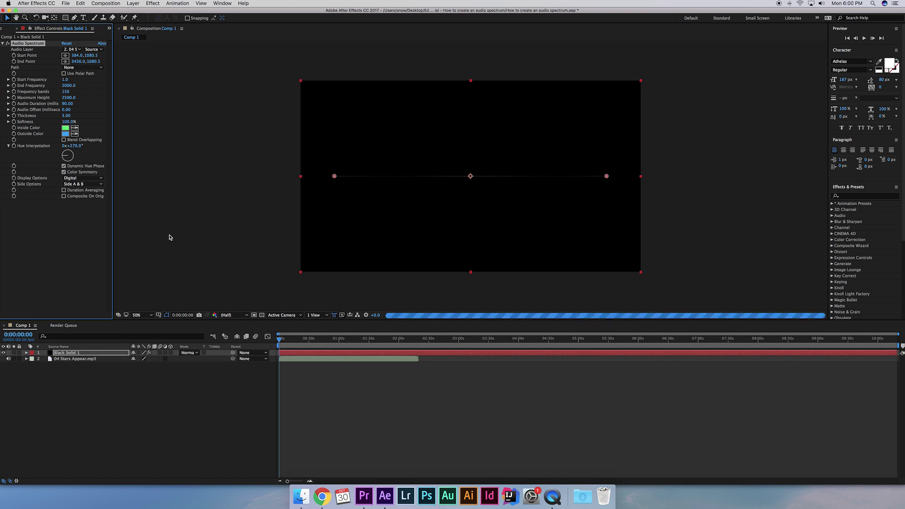
key(space)
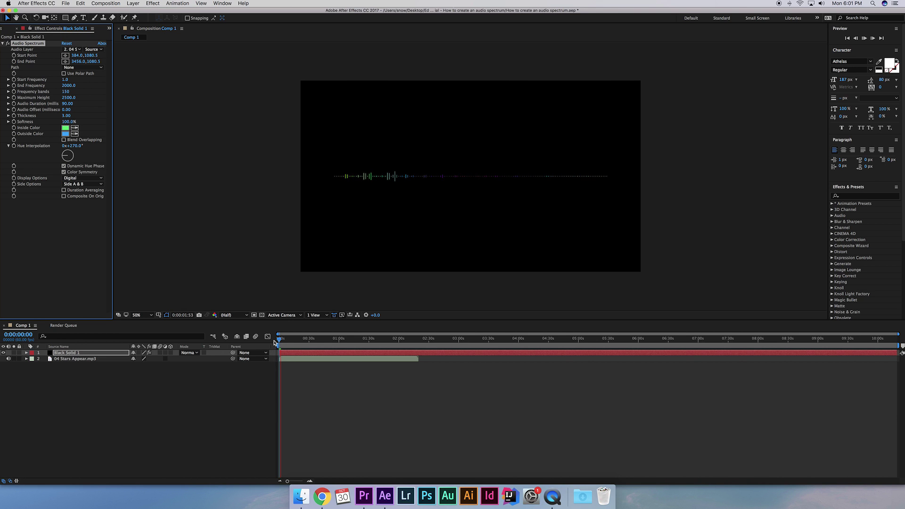
key(space)
Try Analog lines and Analog dots display options, then return to Digital
click(81, 178)
click(82, 185)
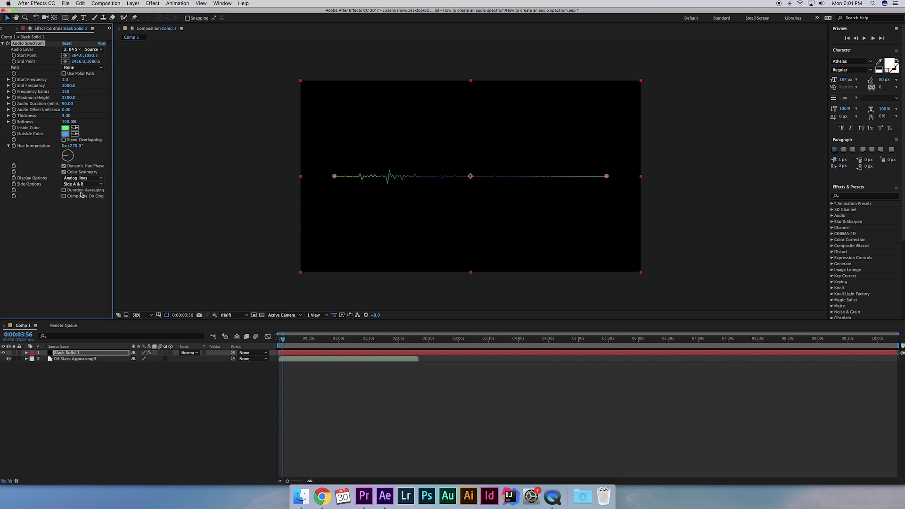
click(81, 178)
click(82, 198)
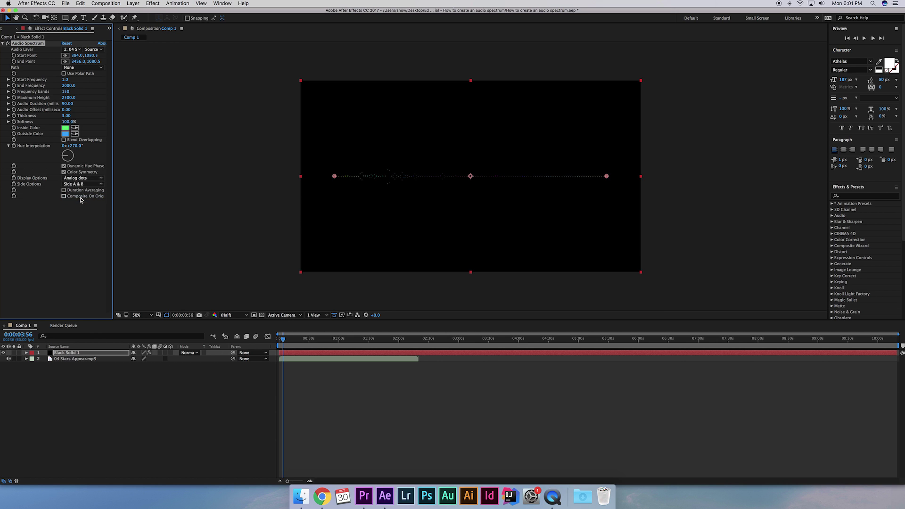
click(82, 178)
click(80, 185)
Try Side A and Side B, then set Side Options to Side A & B
click(81, 183)
click(82, 191)
click(81, 184)
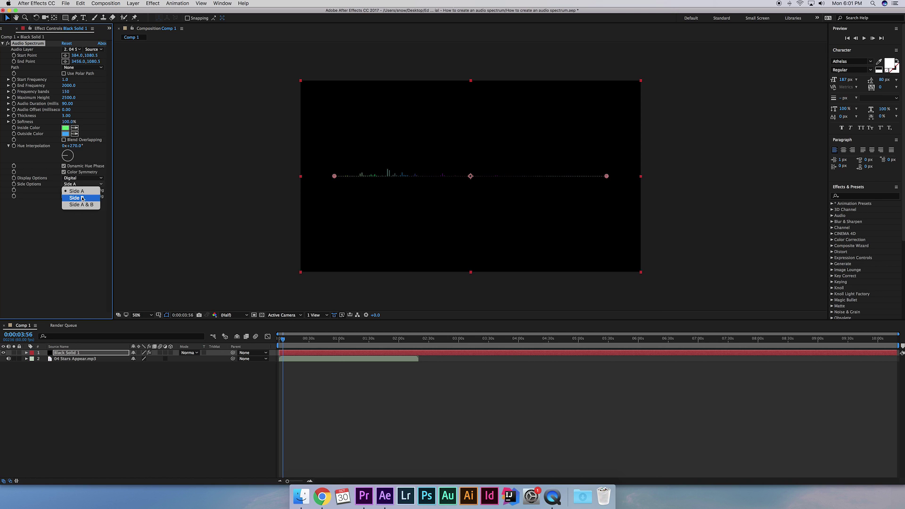
click(81, 197)
click(82, 184)
click(77, 203)
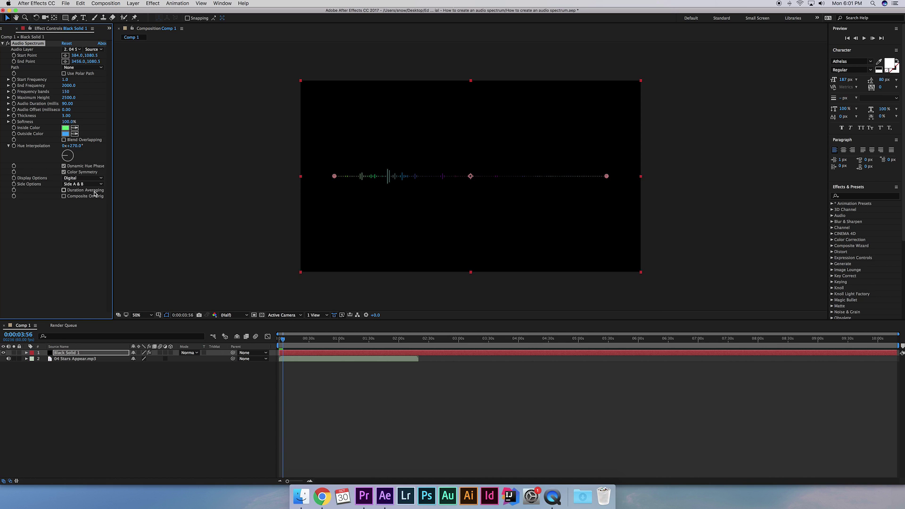
Preview the spectrum, then set Side Options to Side B only
key(space)
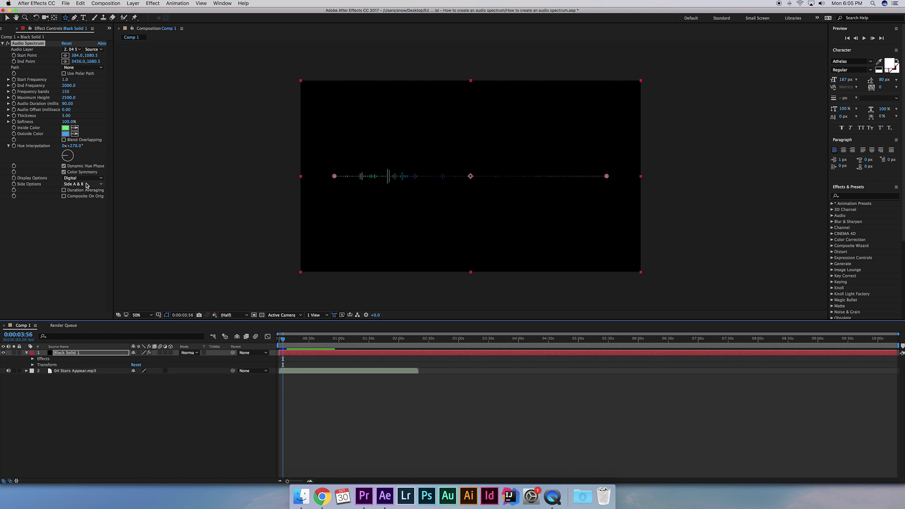
click(83, 184)
click(85, 198)
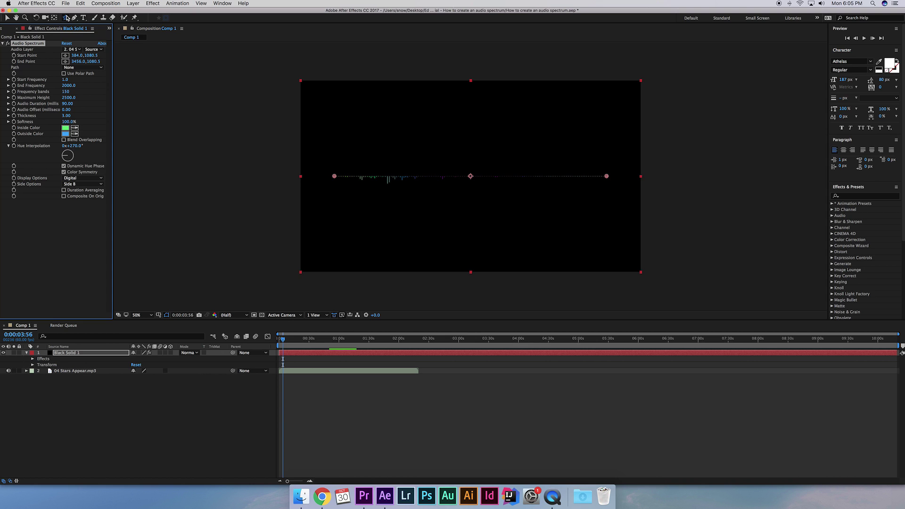
Draw a five-point star mask with the Star Tool and set the spectrum Path to Mask 1
drag(67, 18, 101, 50)
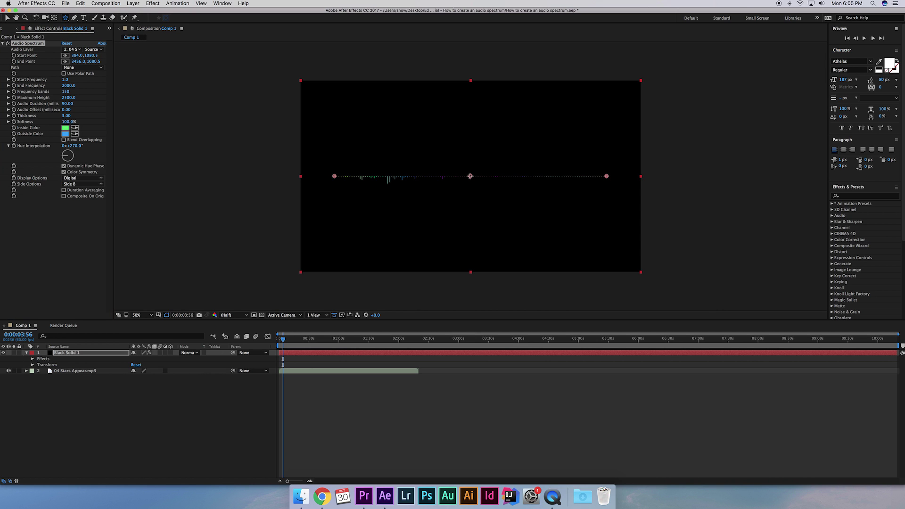
drag(469, 176, 455, 123)
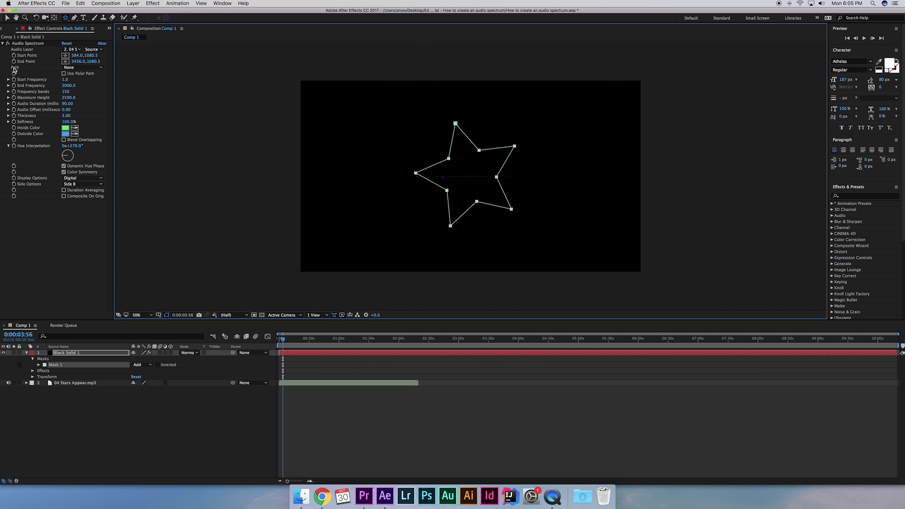
click(82, 67)
click(75, 73)
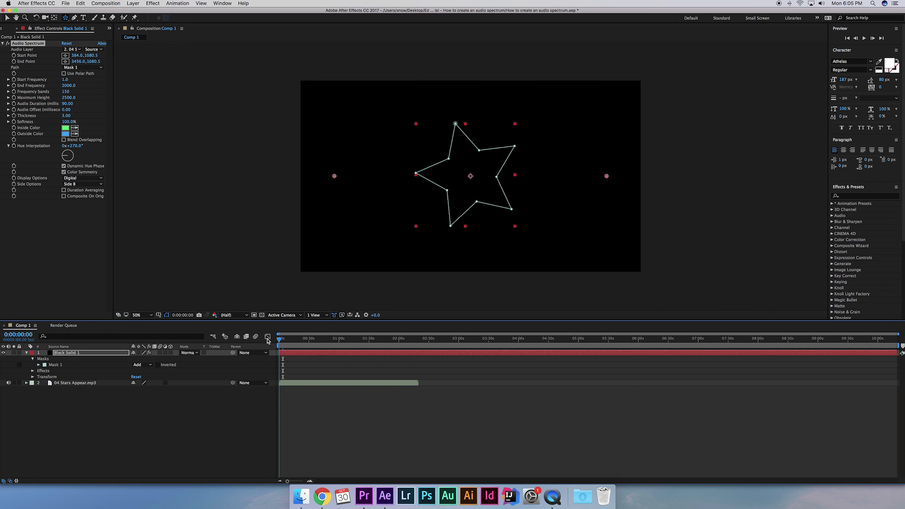
drag(283, 339, 266, 338)
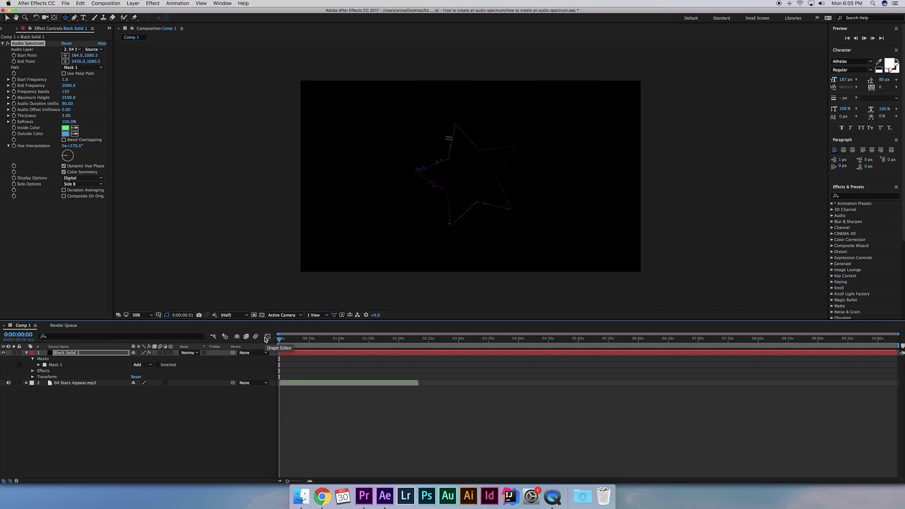